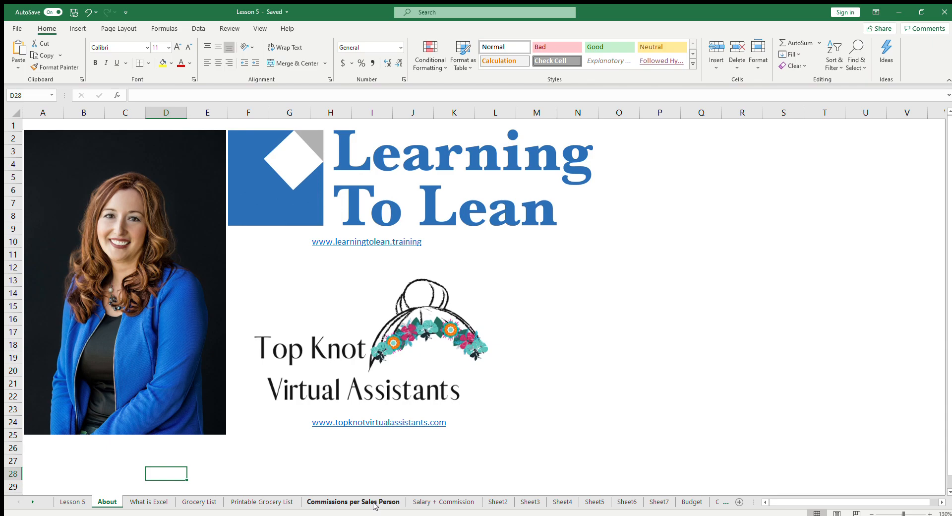
# Step: Compare the Name columns and commission data on the Commissions per Sales Person and Salary + Commission sheets
pyautogui.click(380, 502)
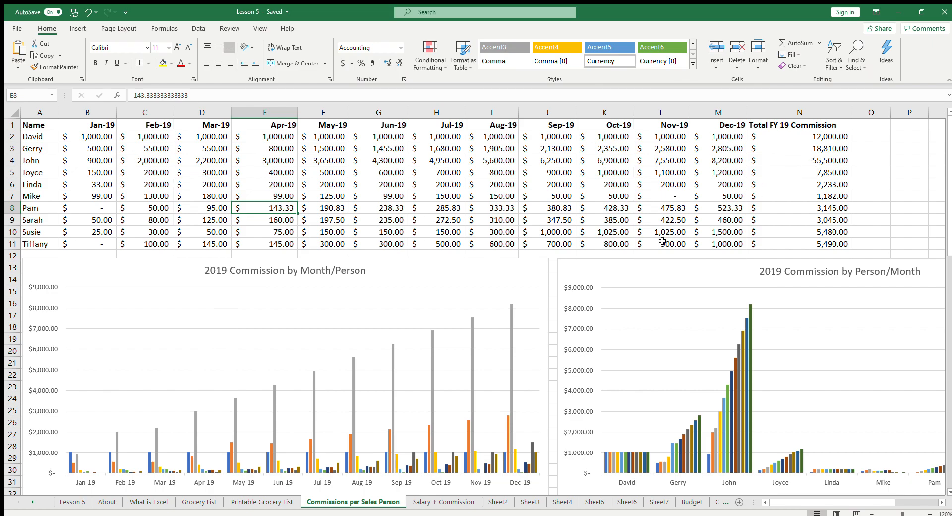
pyautogui.click(457, 502)
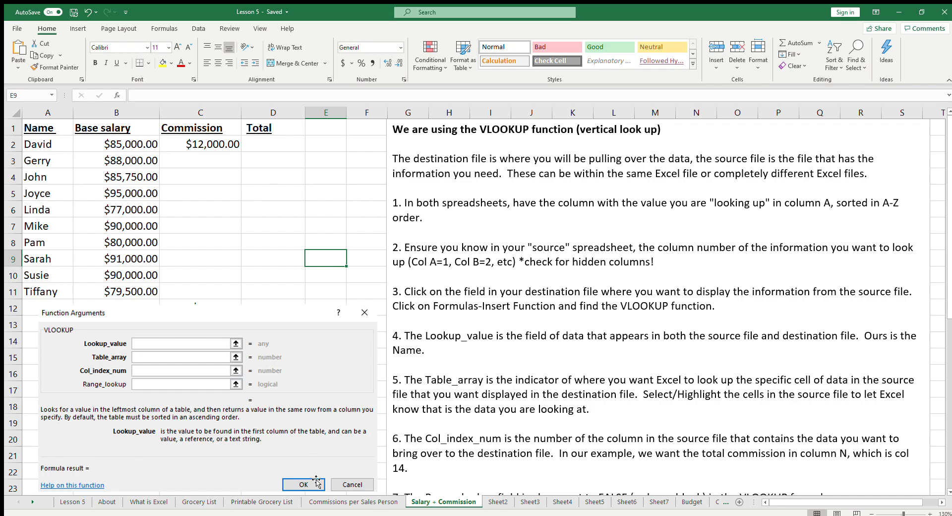
pyautogui.click(349, 501)
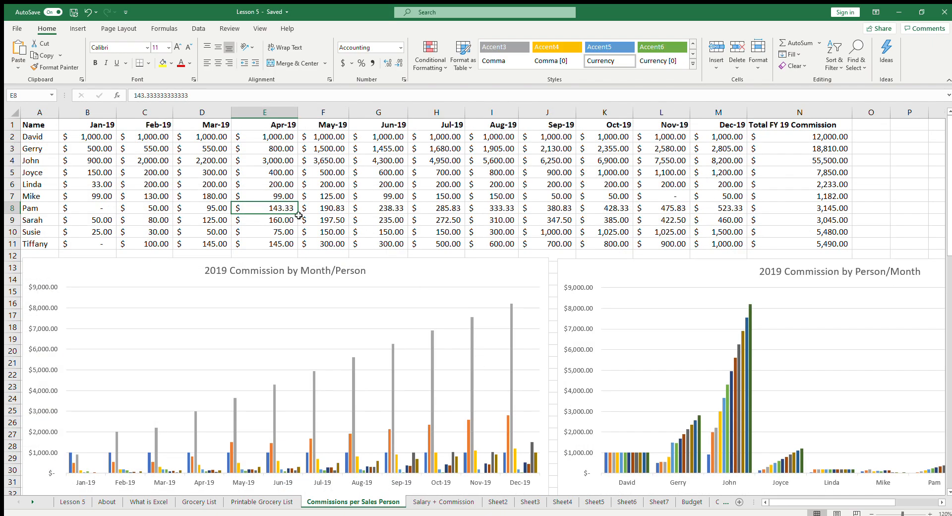
pyautogui.click(444, 501)
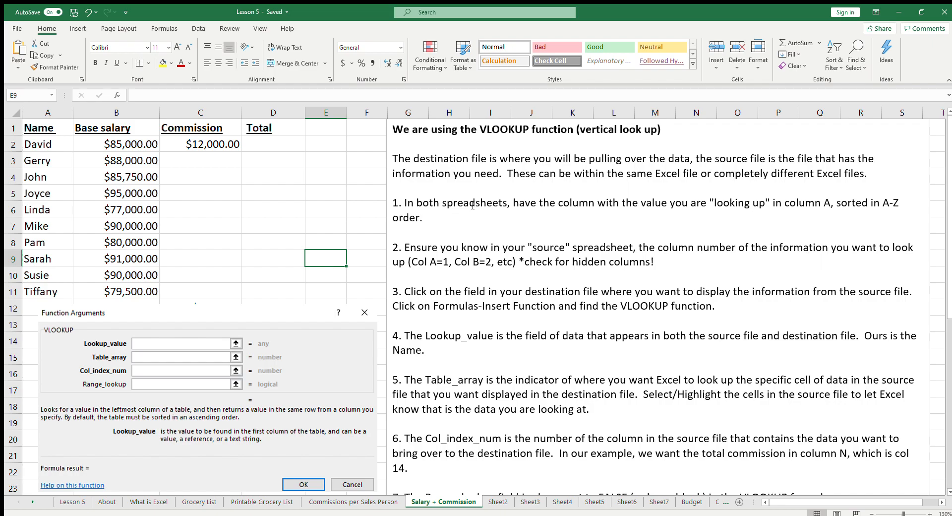
pyautogui.click(67, 196)
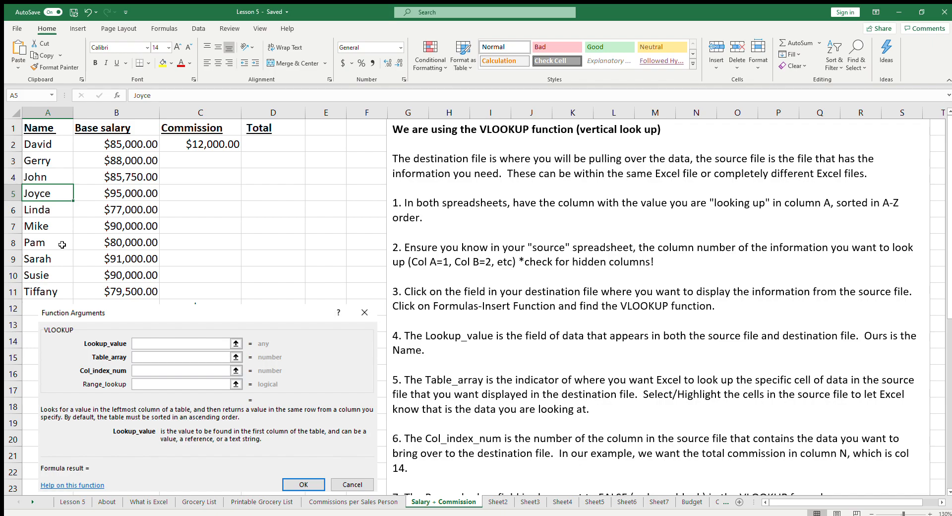
pyautogui.click(46, 143)
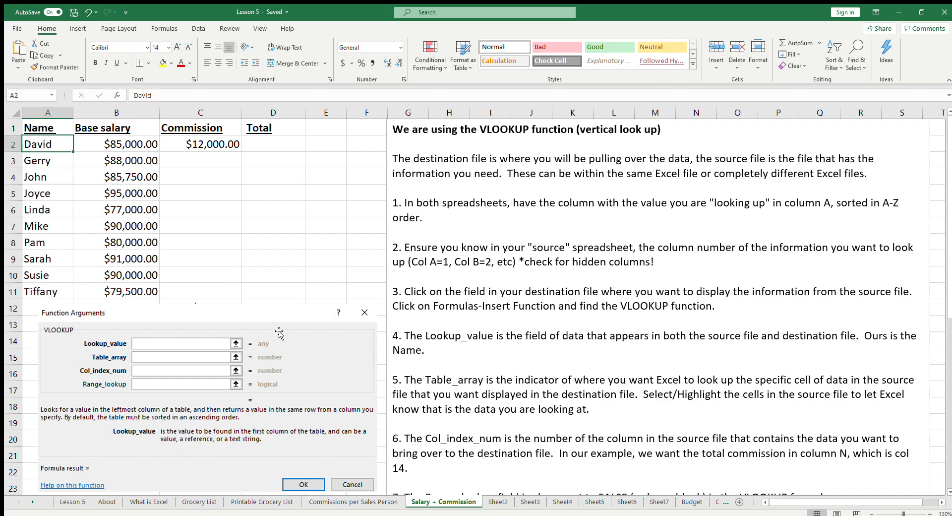
pyautogui.click(354, 501)
pyautogui.click(41, 145)
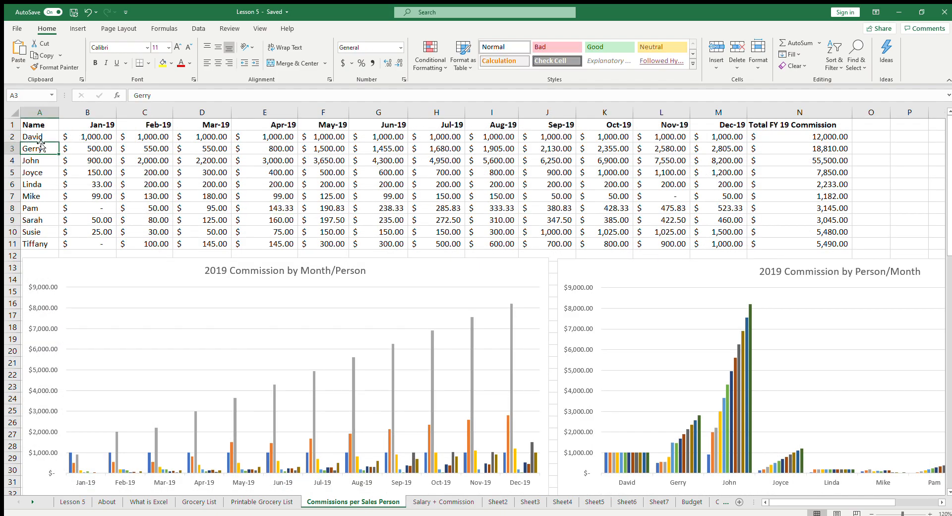
pyautogui.click(41, 138)
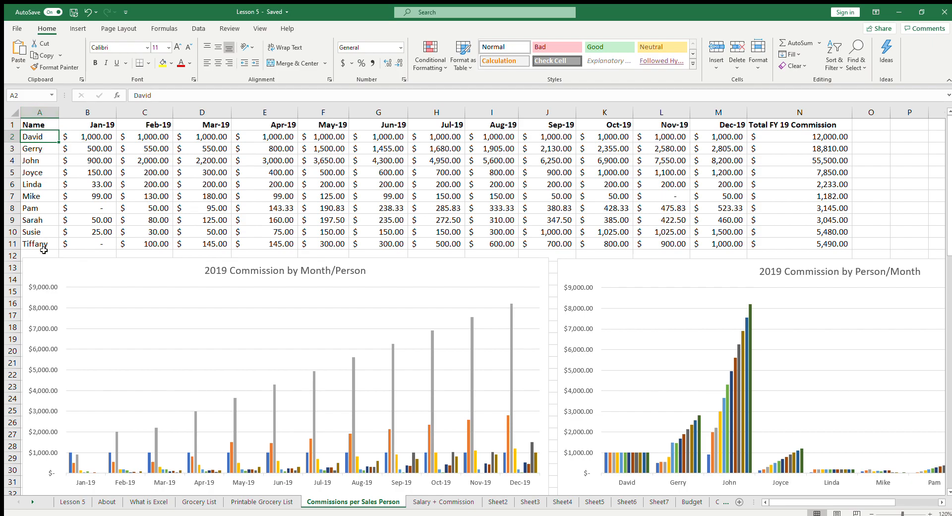
pyautogui.click(443, 501)
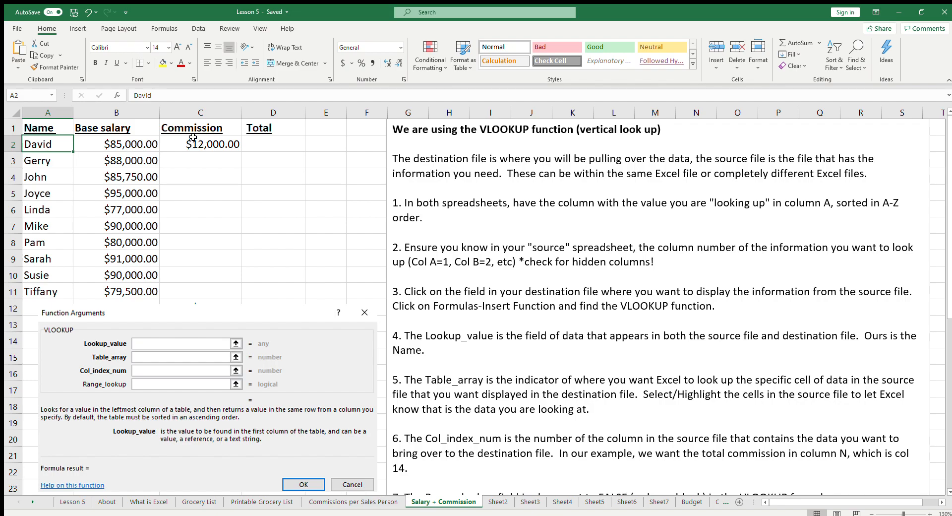
pyautogui.click(373, 504)
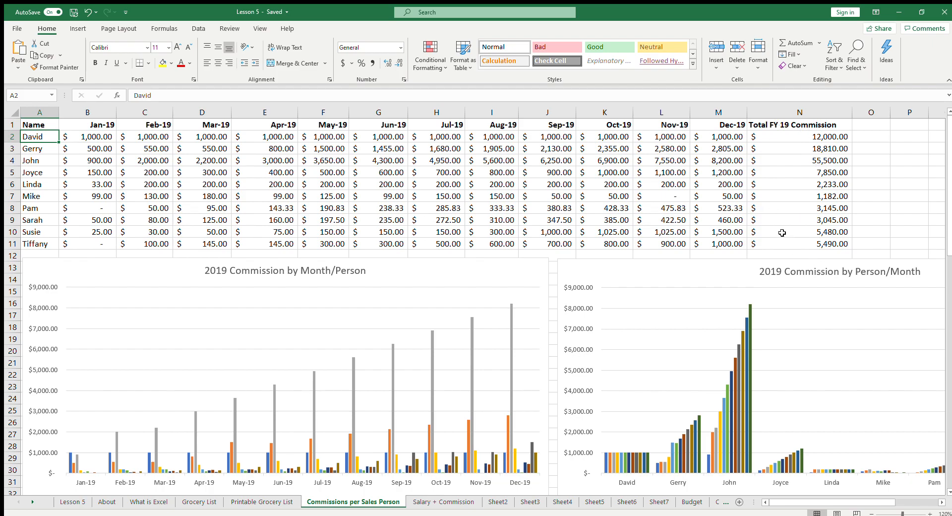
pyautogui.click(448, 503)
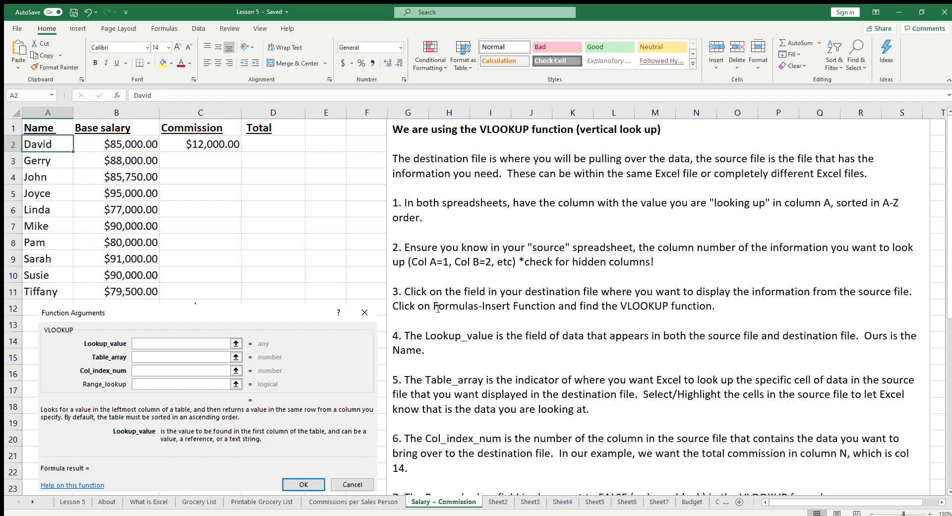
# Step: Insert a VLOOKUP function in cell C3 of the Salary + Commission sheet with A3 as its lookup value
pyautogui.click(209, 161)
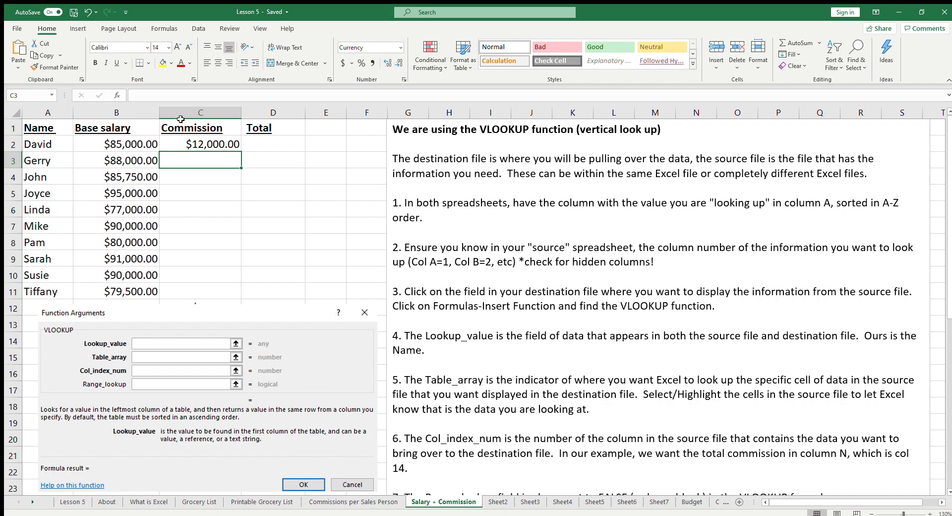
pyautogui.click(165, 29)
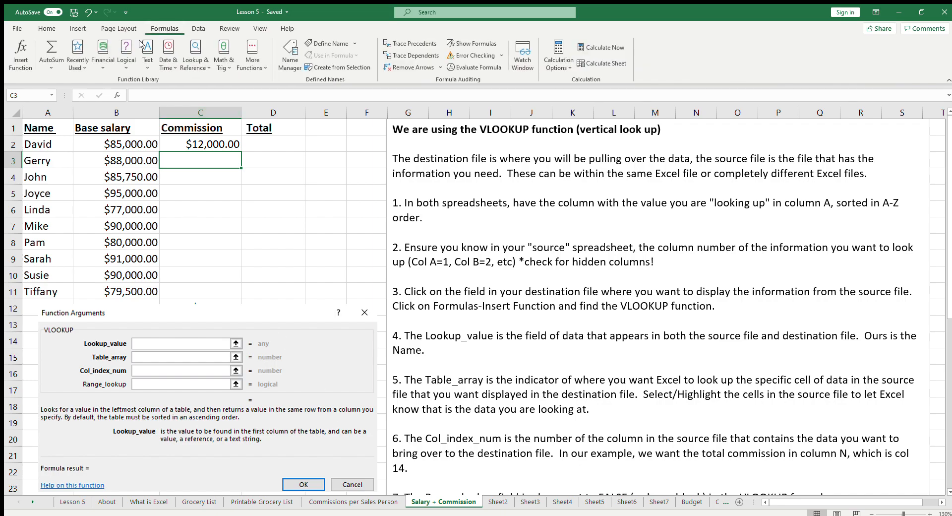
pyautogui.click(21, 57)
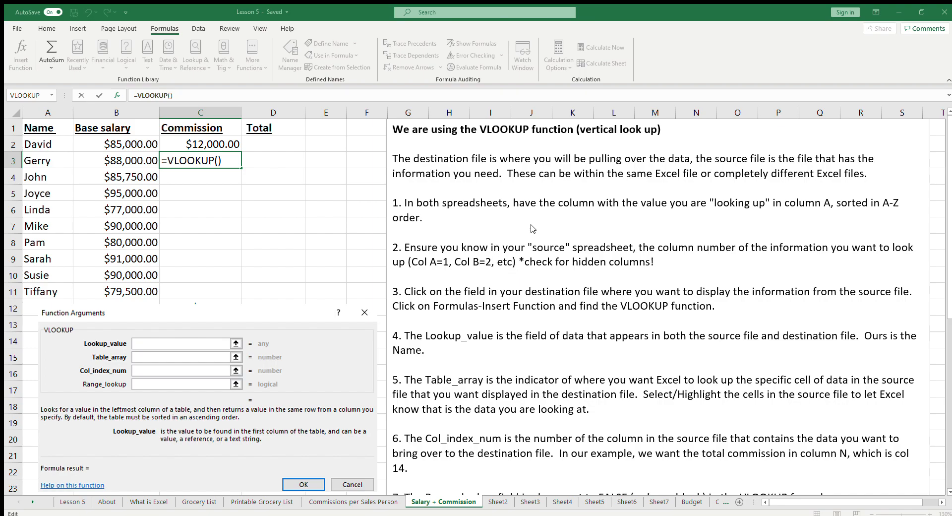
pyautogui.click(53, 161)
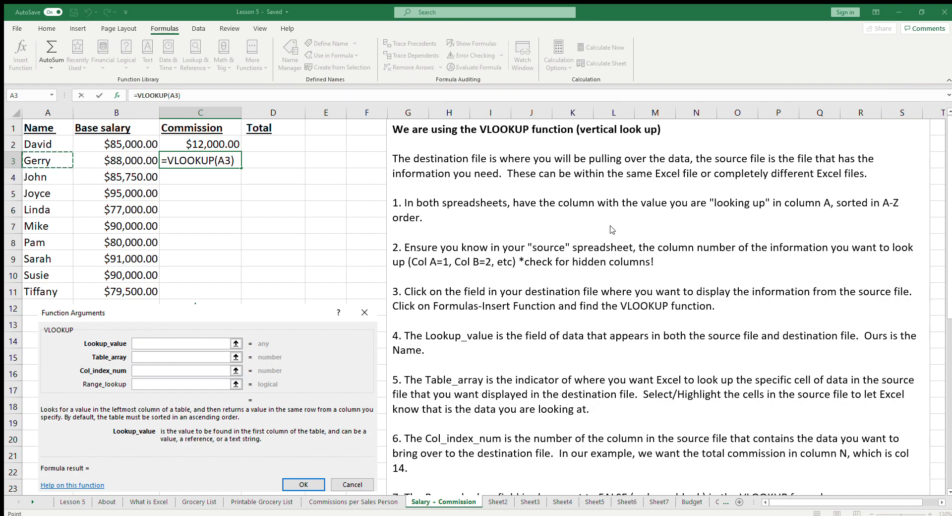
# Step: Set the VLOOKUP table array to range A2:N11 on the Commissions per Sales Person sheet
pyautogui.click(483, 161)
pyautogui.click(342, 502)
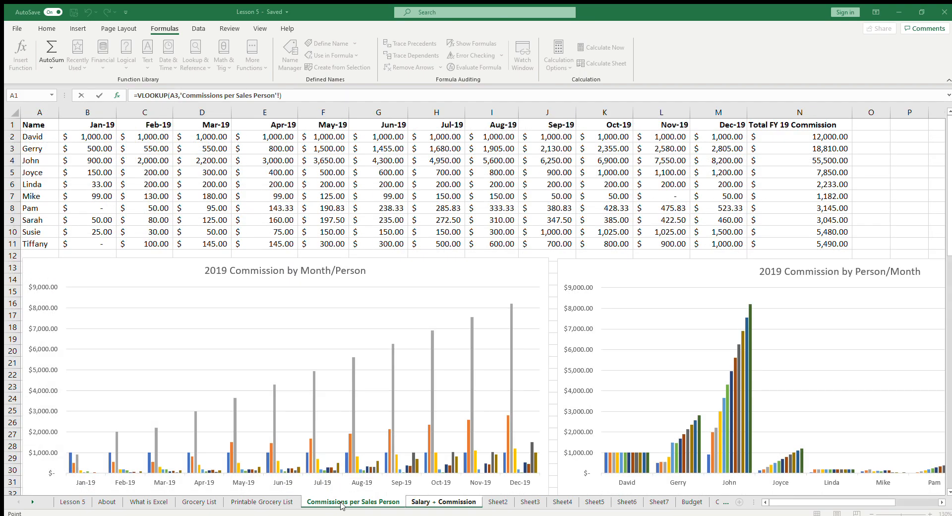
pyautogui.click(41, 132)
pyautogui.moveTo(42, 132); pyautogui.dragTo(775, 242)
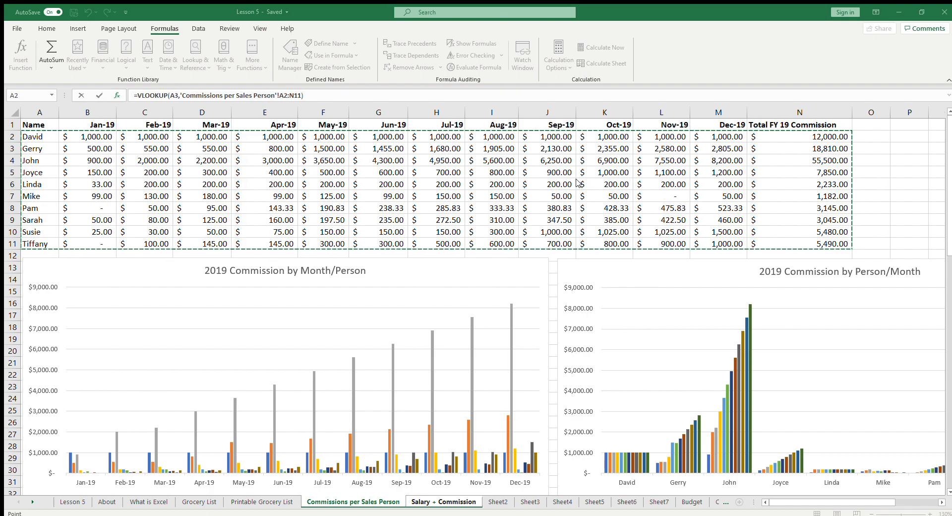
# Step: Set the VLOOKUP column index number to 14 and range lookup to False, and complete the formula
pyautogui.click(522, 170)
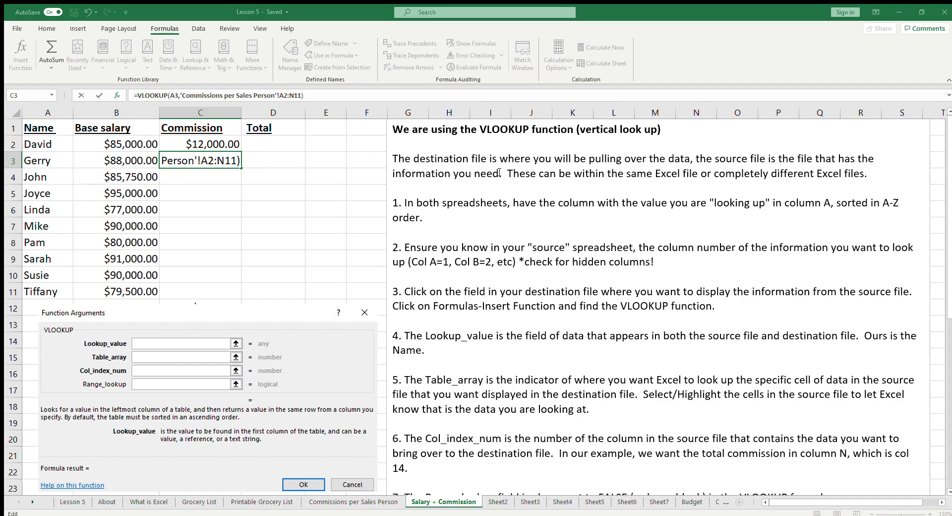
pyautogui.write(',14')
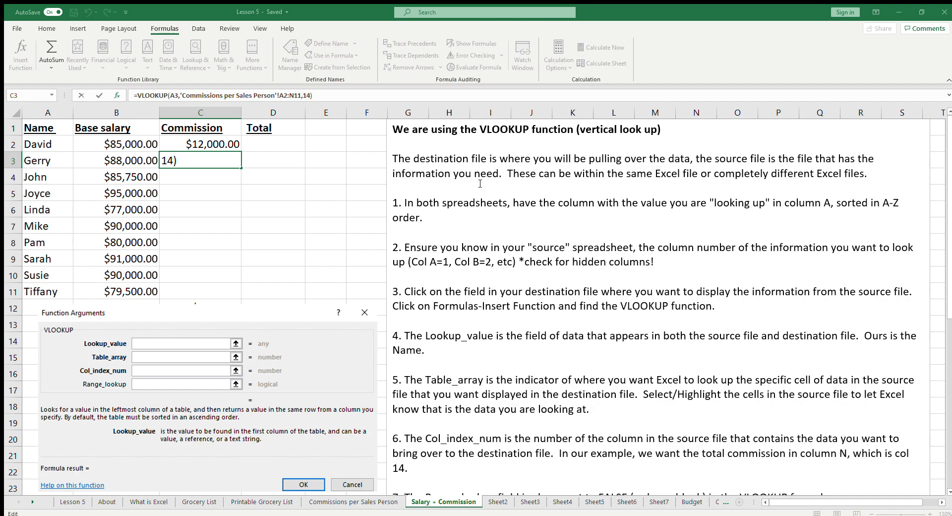
pyautogui.write(',False')
pyautogui.hotkey('ctrl', 'Return')
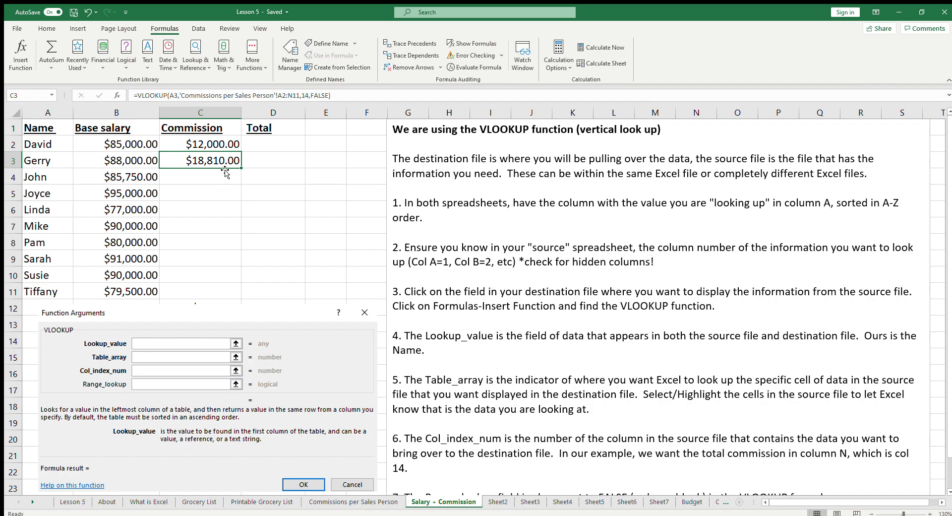
# Step: Check the row 3 total on the Commissions per Sales Person sheet and read the remaining VLOOKUP instructions on Salary + Commission
pyautogui.click(383, 500)
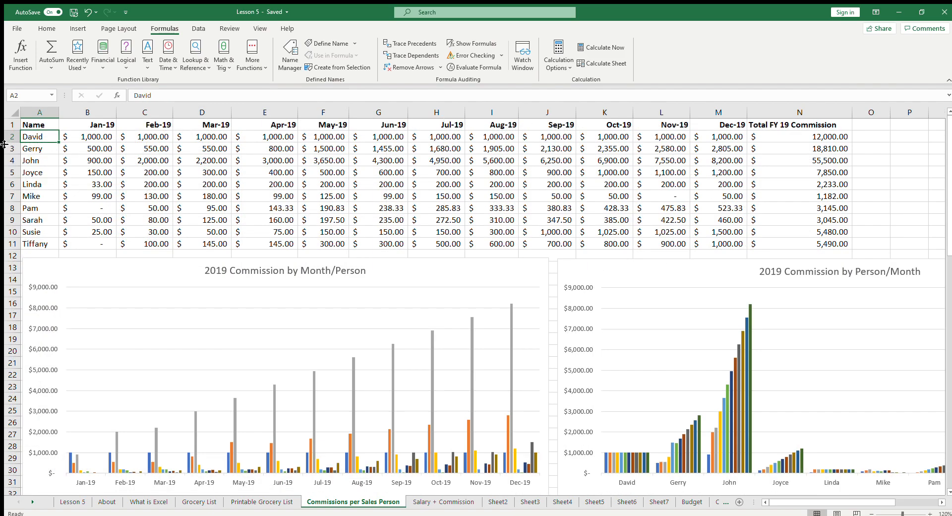
pyautogui.click(20, 153)
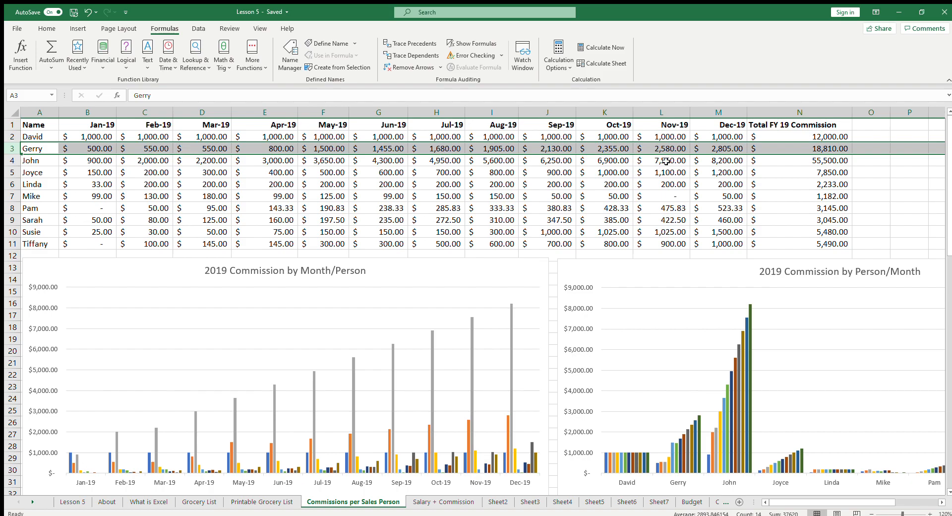
pyautogui.click(782, 151)
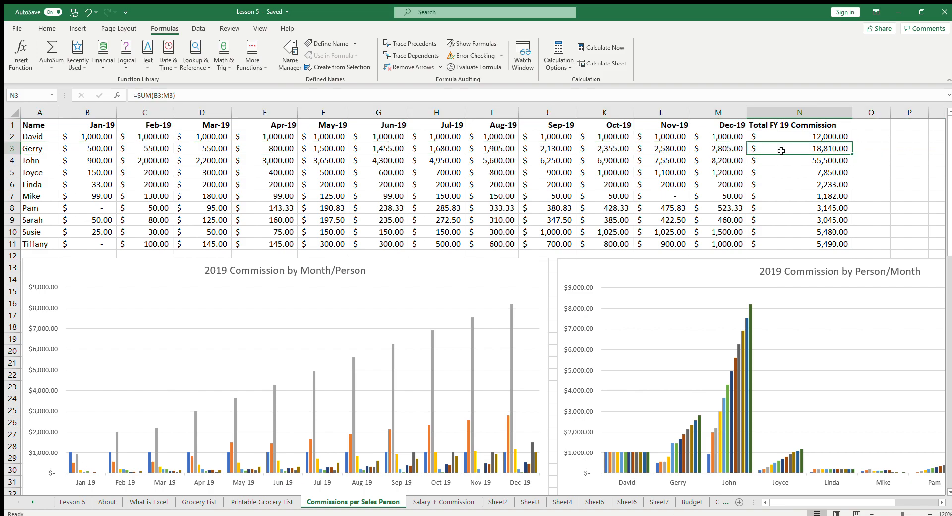
pyautogui.click(449, 503)
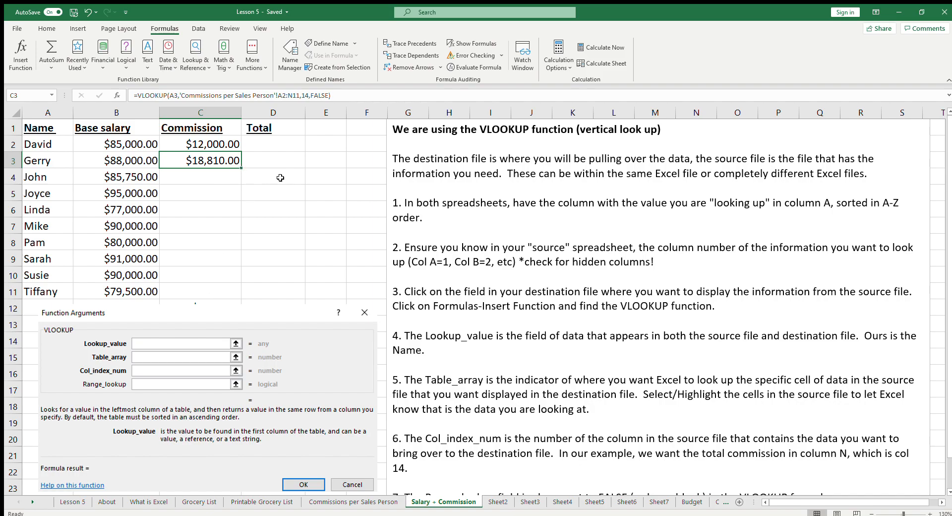
pyautogui.click(529, 360)
pyautogui.scroll(-2, 529, 360)
pyautogui.scroll(-2, 529, 360)
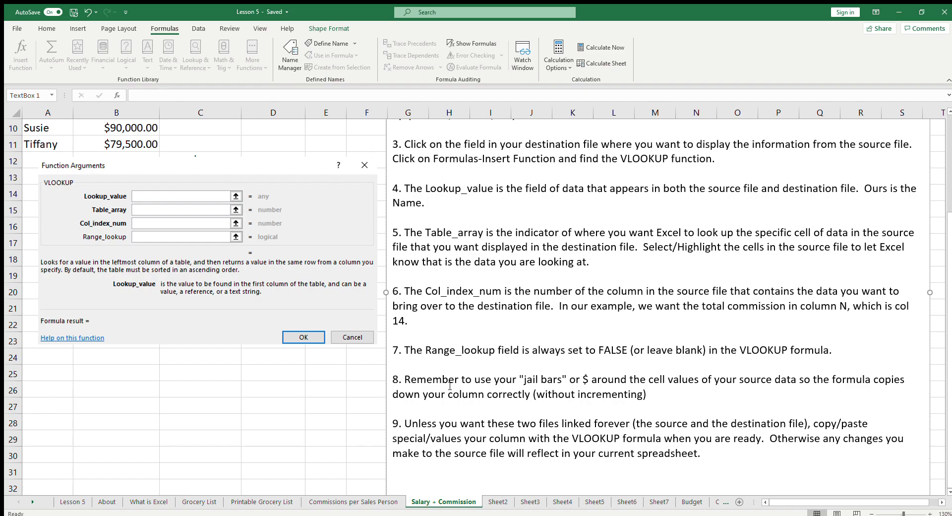
pyautogui.scroll(3, 450, 385)
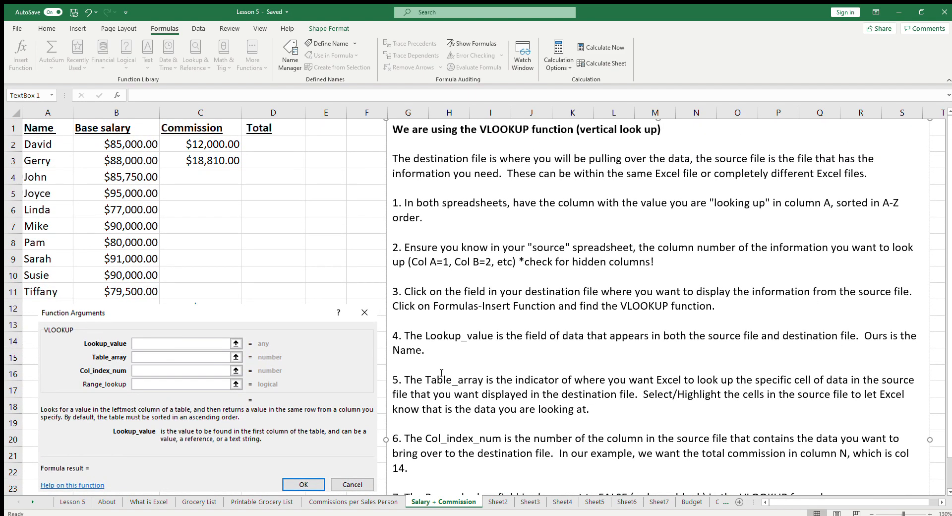
pyautogui.click(174, 160)
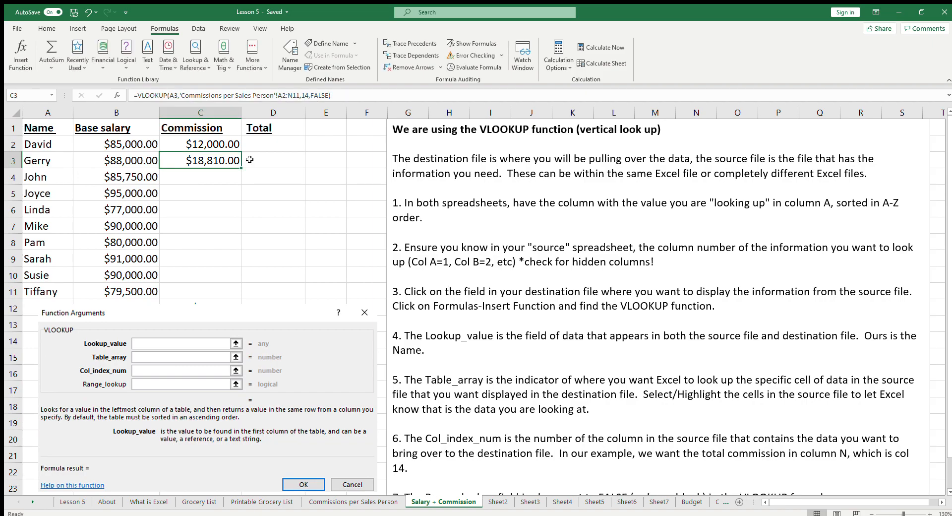
pyautogui.click(284, 96)
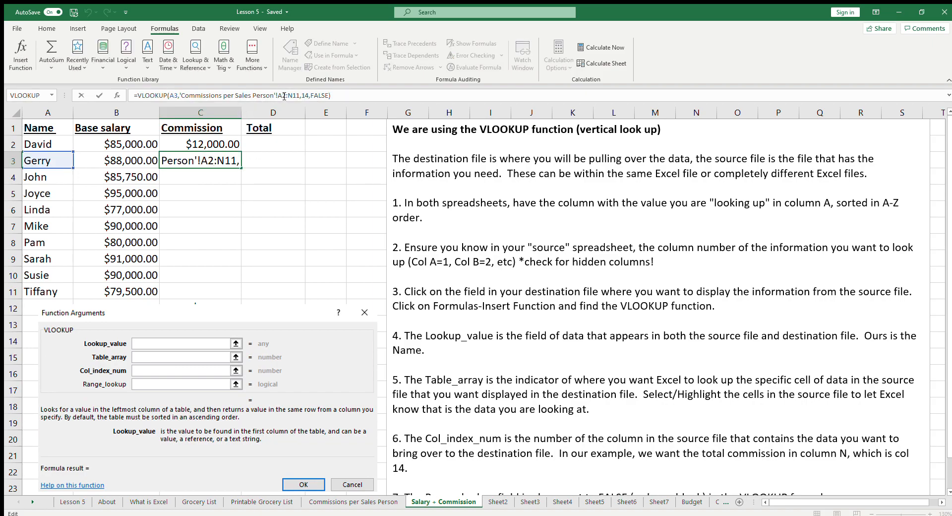
pyautogui.click(231, 188)
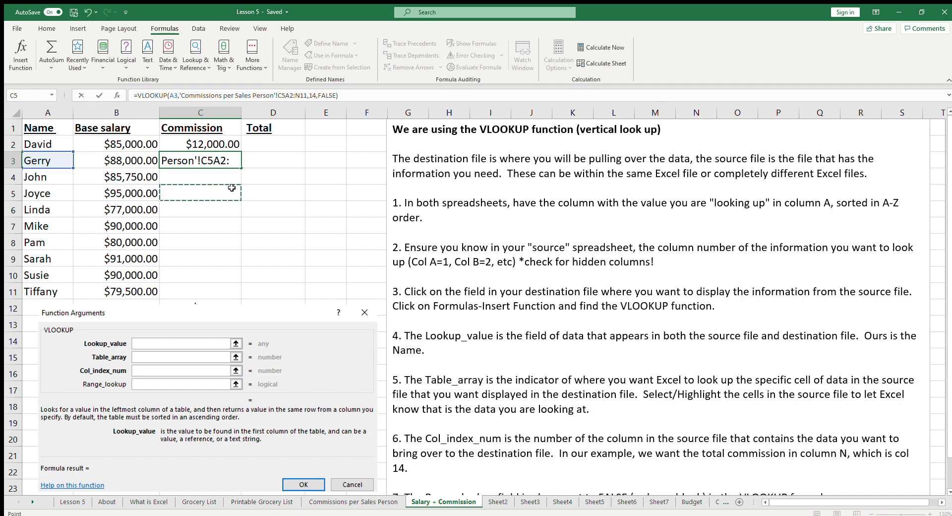
pyautogui.press('Escape')
pyautogui.click(208, 145)
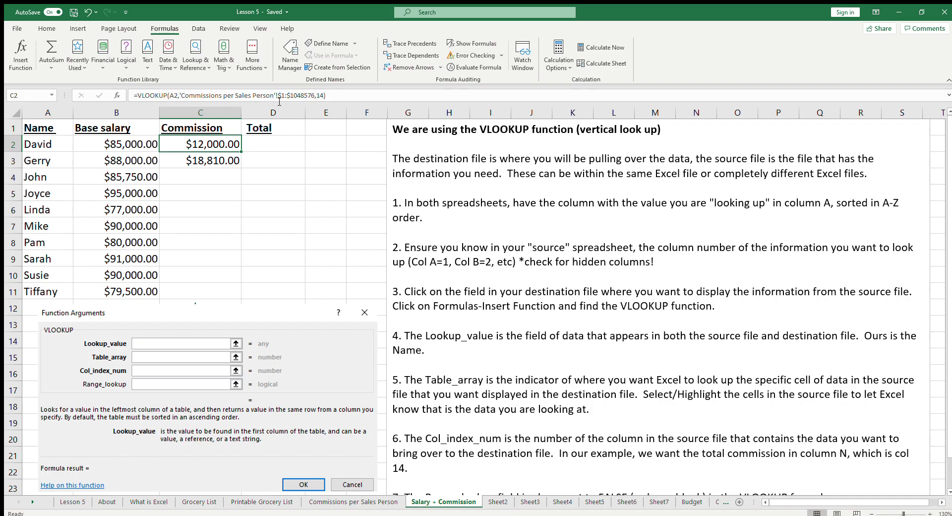
# Step: Anchor the table array in the C3 VLOOKUP formula with dollar signs so the range reads A$2:$N$11
pyautogui.click(207, 155)
pyautogui.click(282, 97)
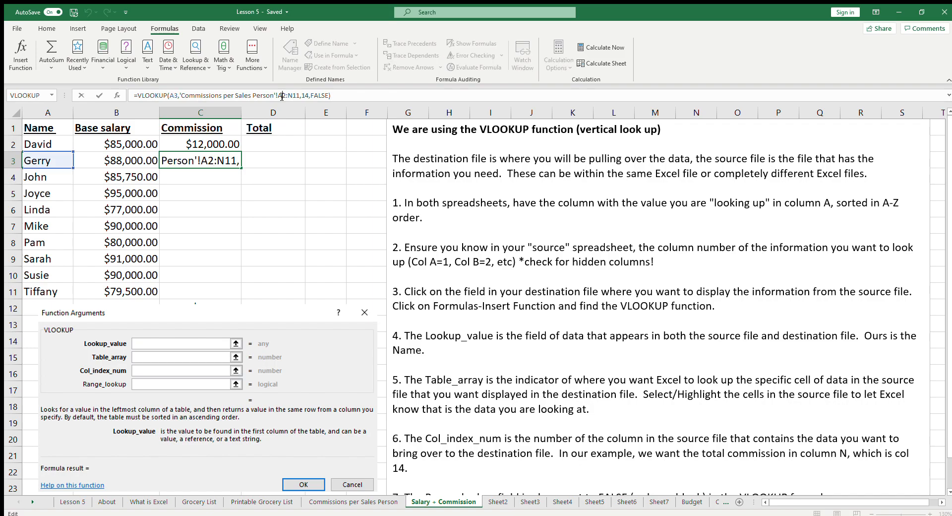
pyautogui.write('$')
pyautogui.click(294, 97)
pyautogui.write('%')
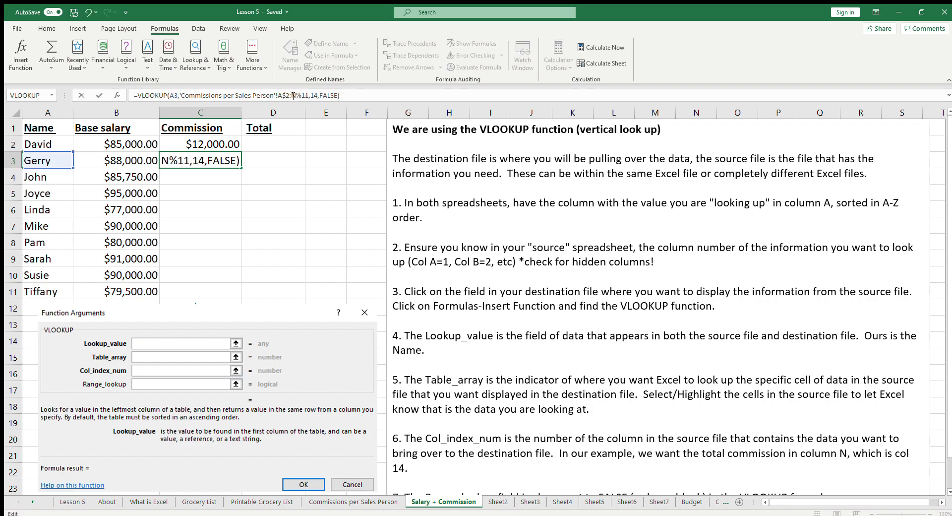
pyautogui.press('BackSpace')
pyautogui.write('$')
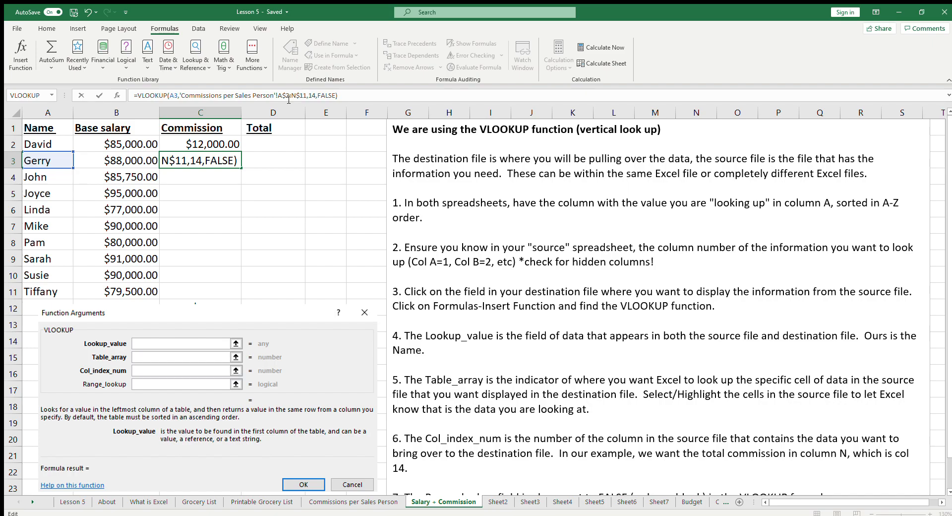
pyautogui.press('Left')
pyautogui.press('Left')
pyautogui.write('$')
pyautogui.press('Return')
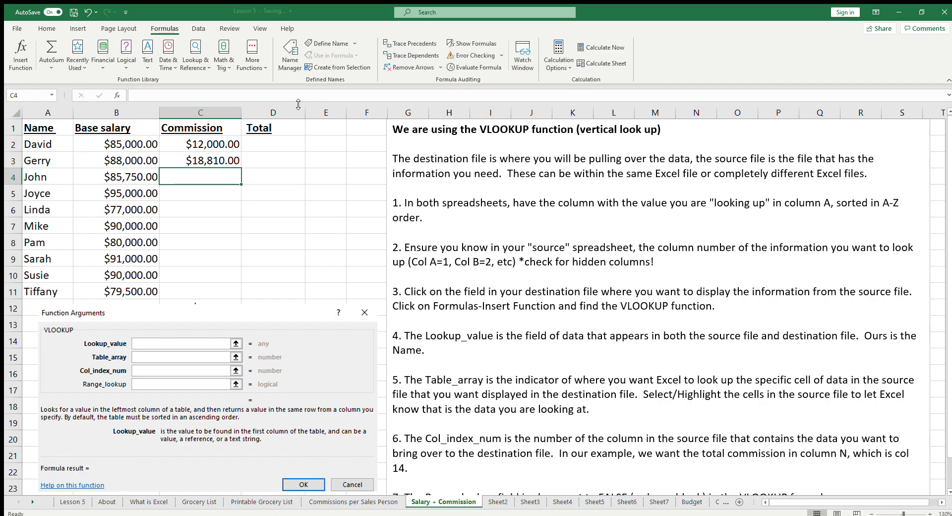
pyautogui.click(220, 157)
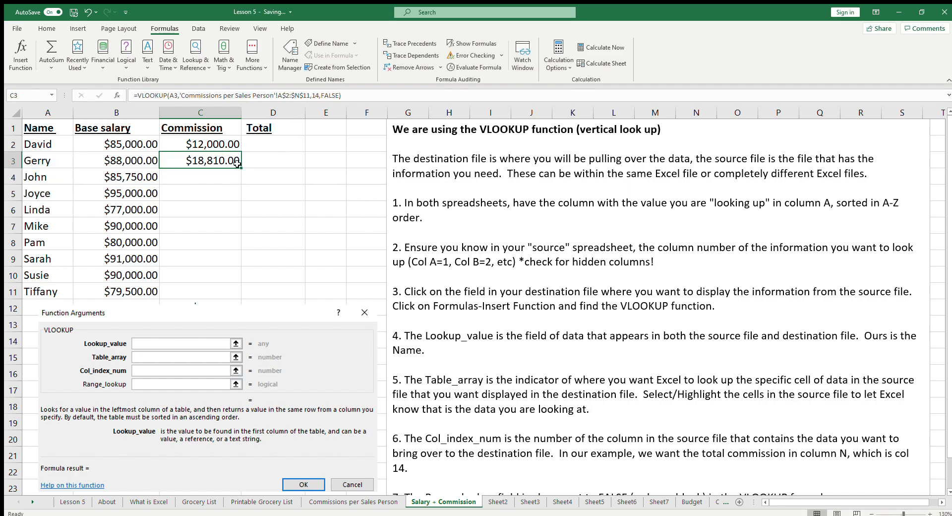
# Step: Copy the VLOOKUP formula from C3 down through C11 and inspect the copied formulas in C4 and C5
pyautogui.moveTo(241, 168); pyautogui.dragTo(240, 294)
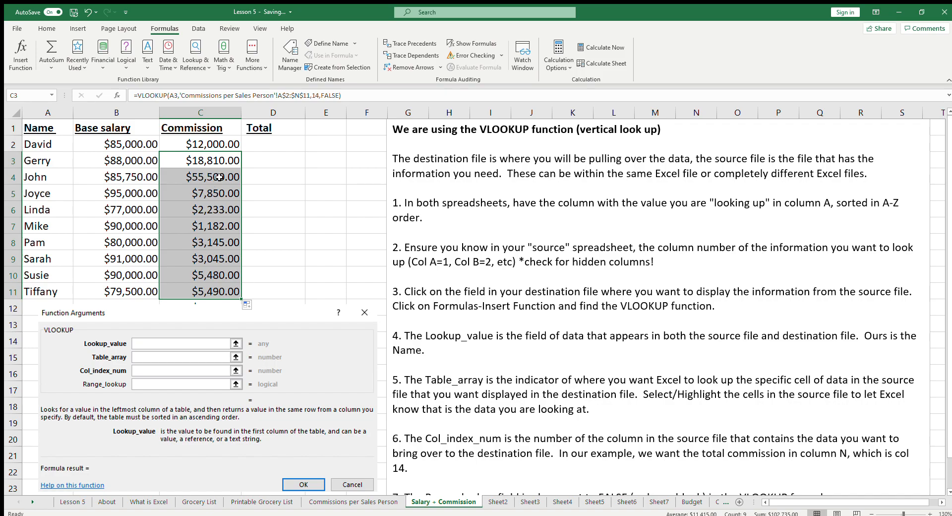
pyautogui.click(257, 285)
pyautogui.click(207, 171)
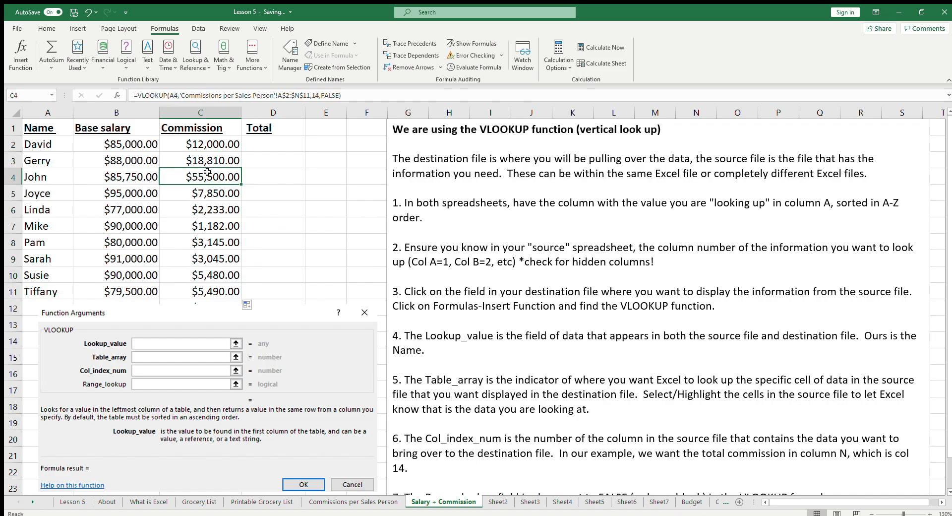
pyautogui.click(204, 195)
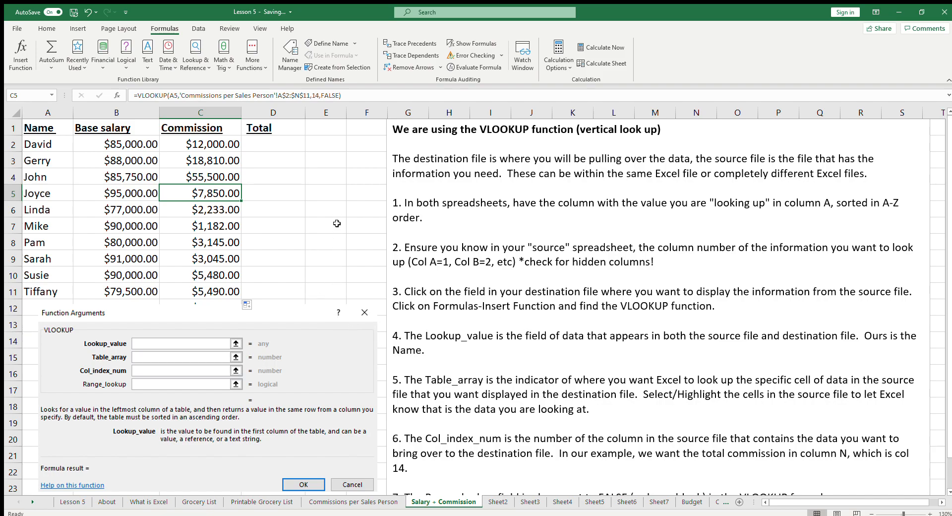
# Step: Compare the commission formula in C2 with the row 2 total on the Commissions per Sales Person sheet
pyautogui.click(206, 144)
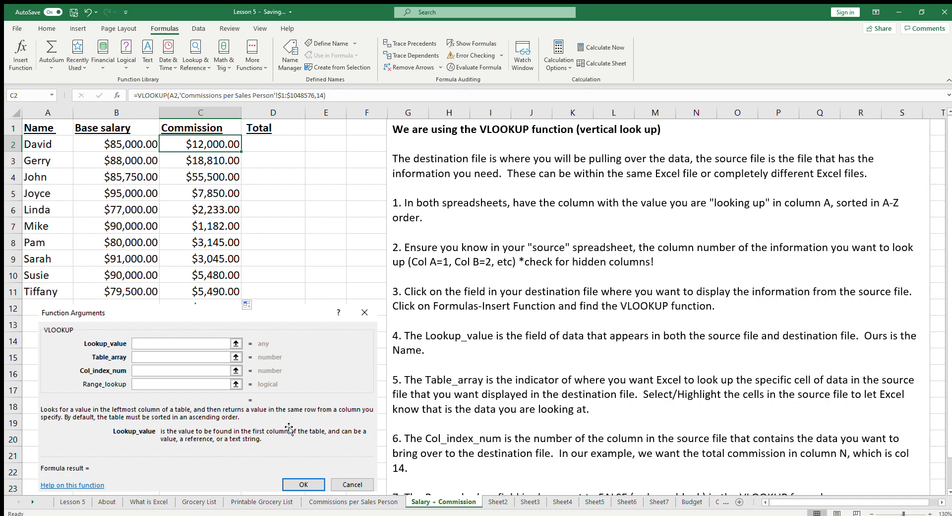
pyautogui.click(356, 501)
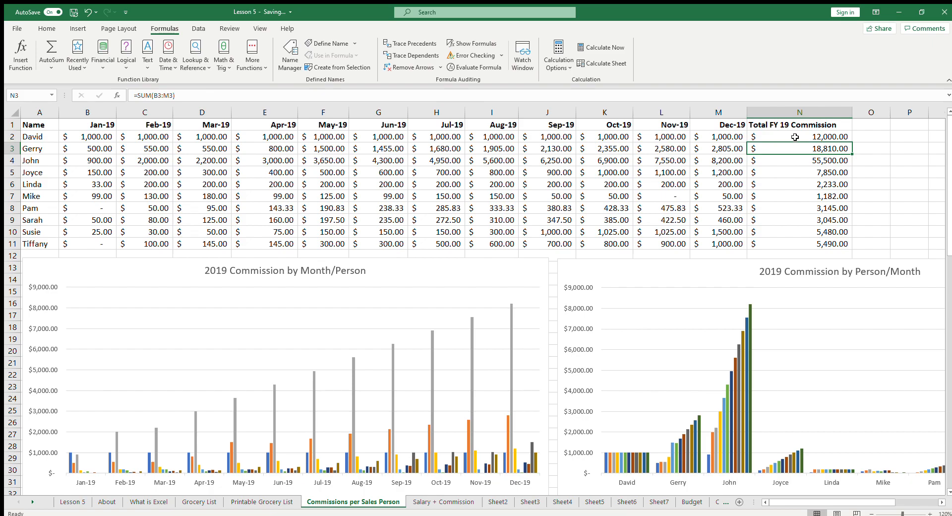
pyautogui.click(459, 502)
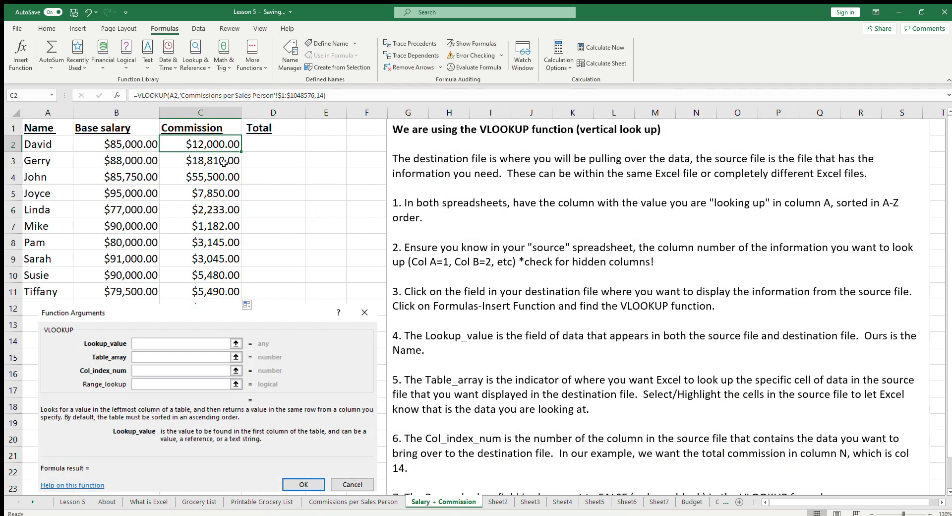
# Step: Set the Jan-19 commission in B2 of Commissions per Sales Person to 1500, and check the linked commission on Salary + Commission
pyautogui.click(364, 502)
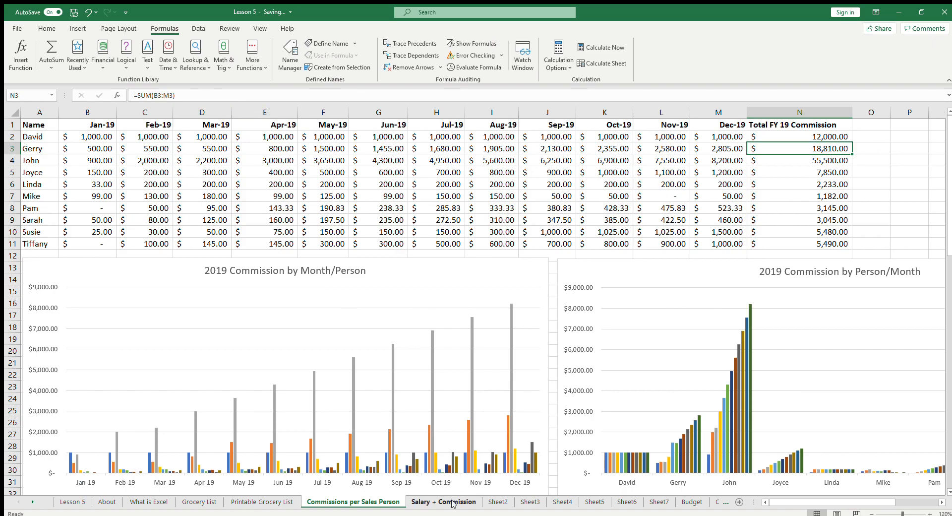
pyautogui.click(88, 136)
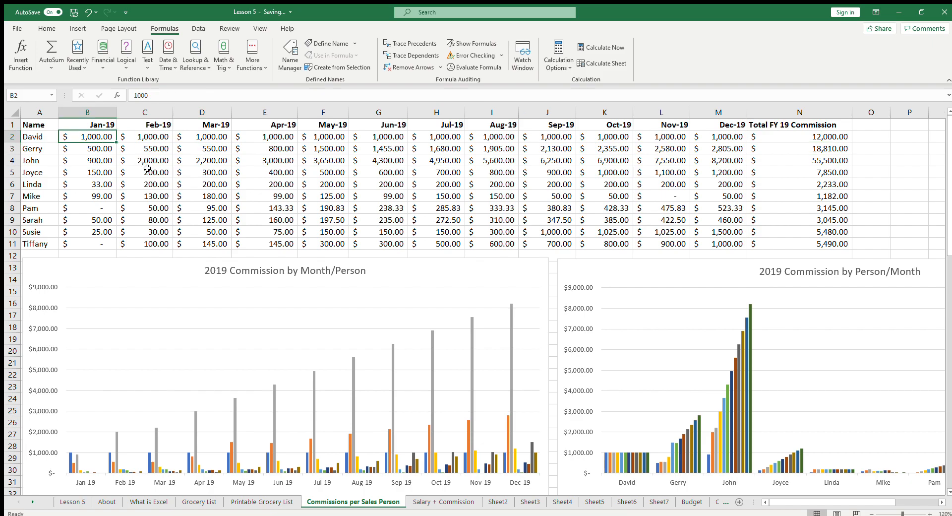
pyautogui.write('185')
pyautogui.press('BackSpace')
pyautogui.press('BackSpace')
pyautogui.write('500')
pyautogui.press('Return')
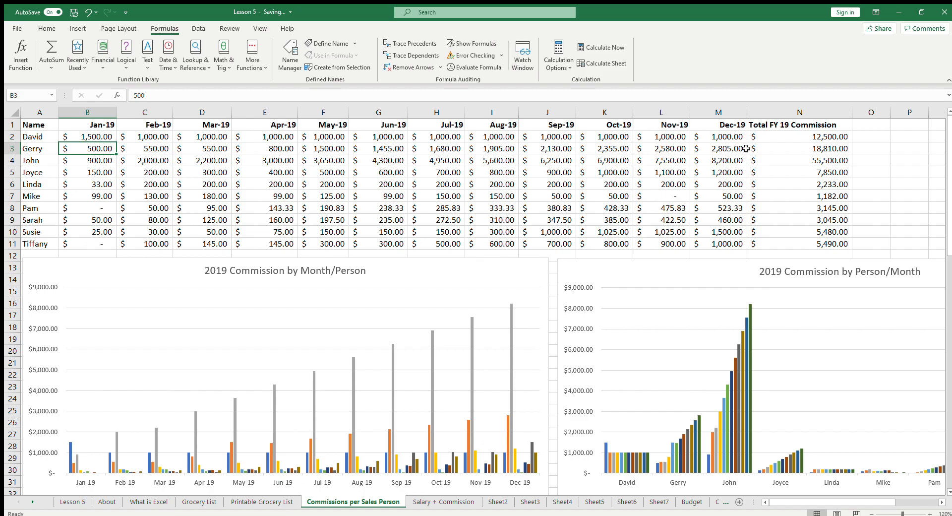
pyautogui.click(766, 136)
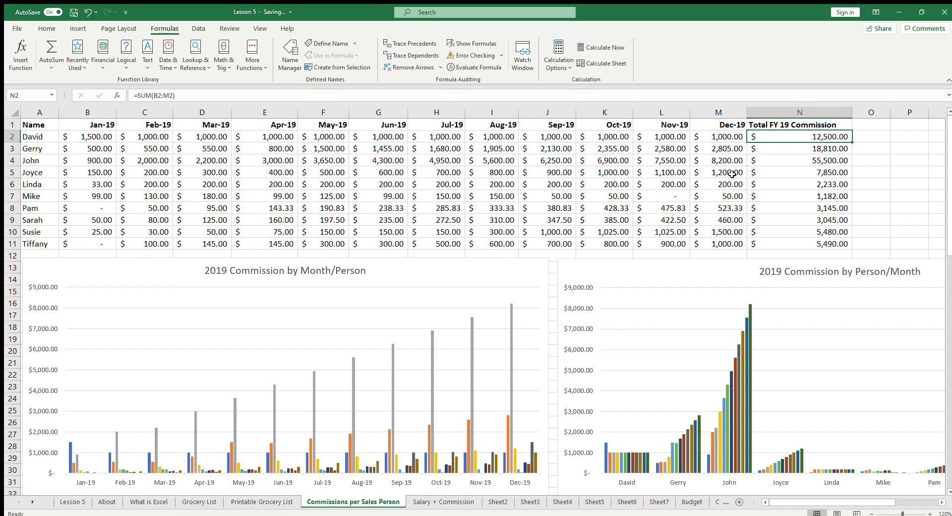
pyautogui.click(444, 502)
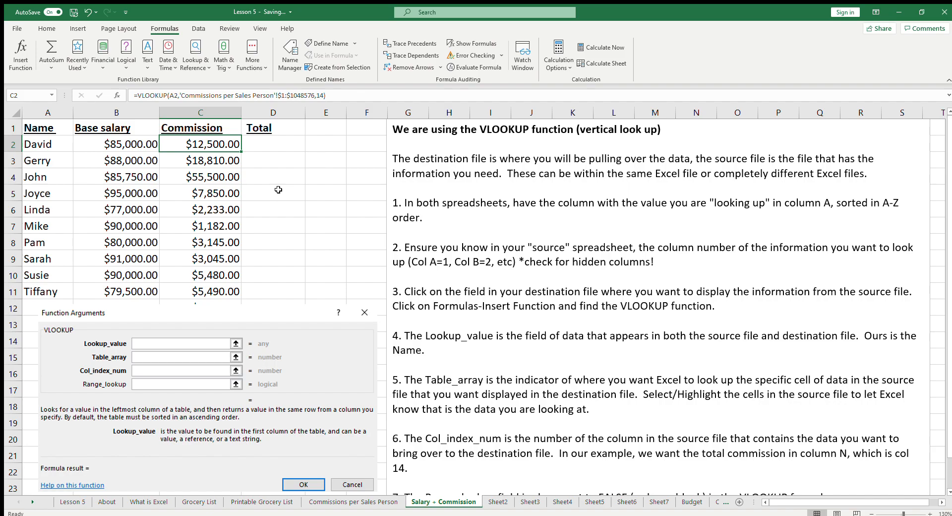
# Step: Replace the commission formulas in C2:C11 with their static values by copying and pasting the range over itself as values
pyautogui.moveTo(220, 143); pyautogui.dragTo(227, 292)
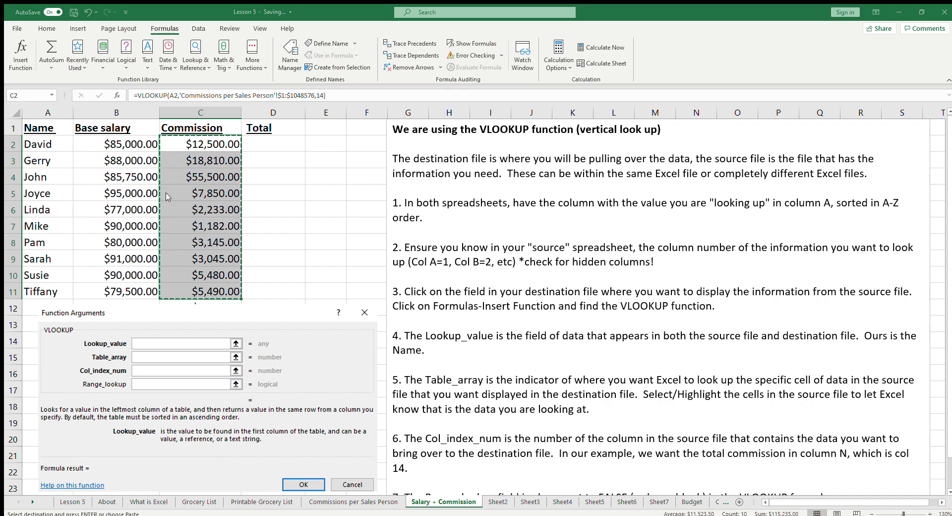
pyautogui.click(277, 299)
pyautogui.click(216, 177)
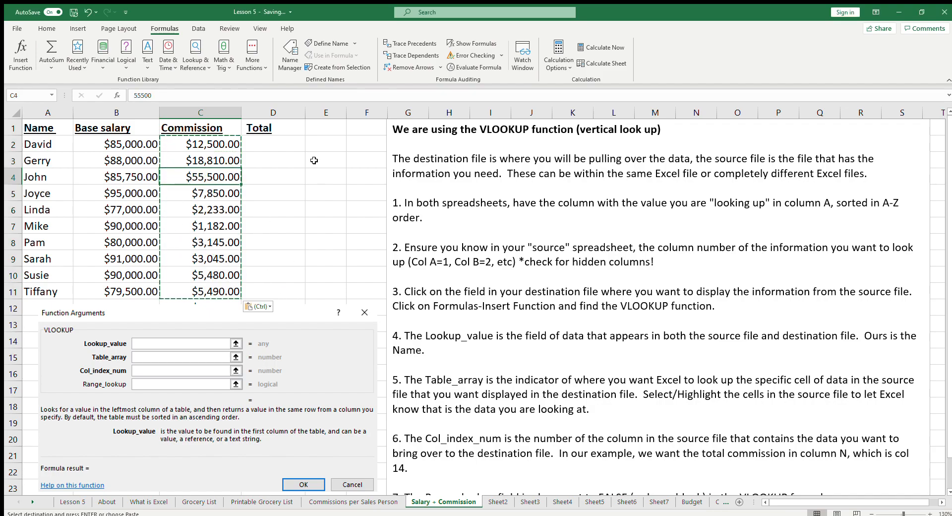
# Step: Enter the formula =B2+C2 in D2 to add base salary and commission
pyautogui.click(282, 147)
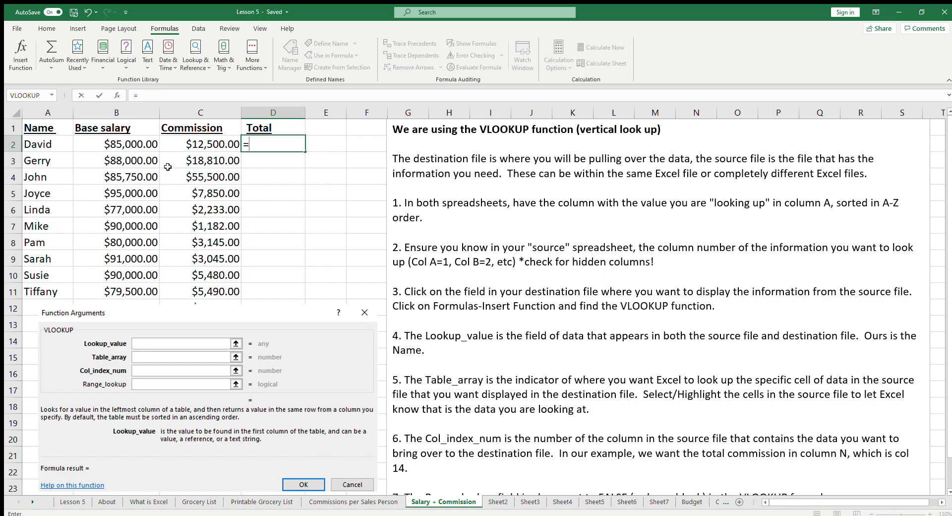
pyautogui.click(138, 145)
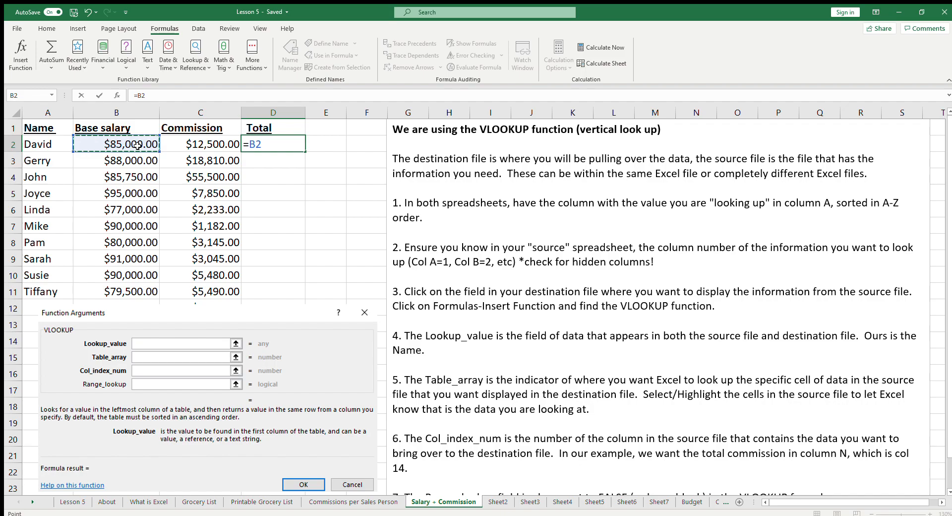
pyautogui.write('+')
pyautogui.click(190, 146)
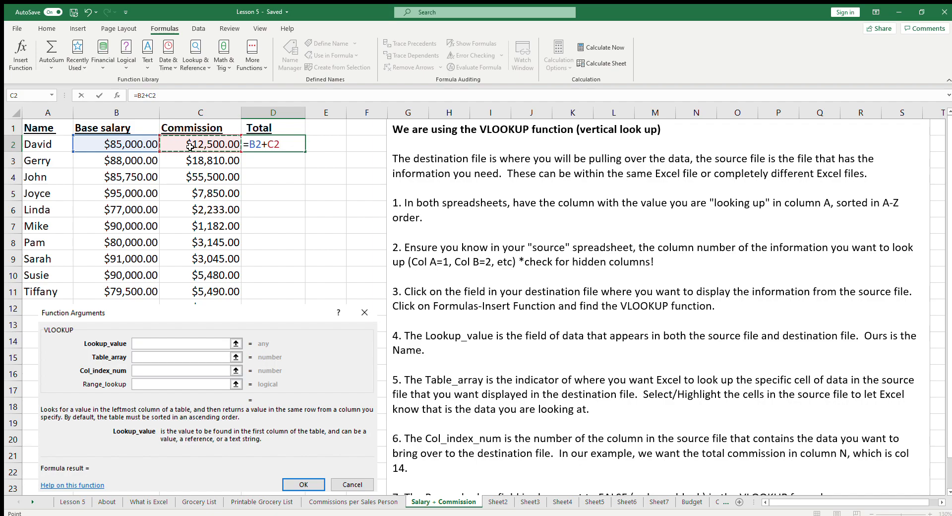
pyautogui.press('Return')
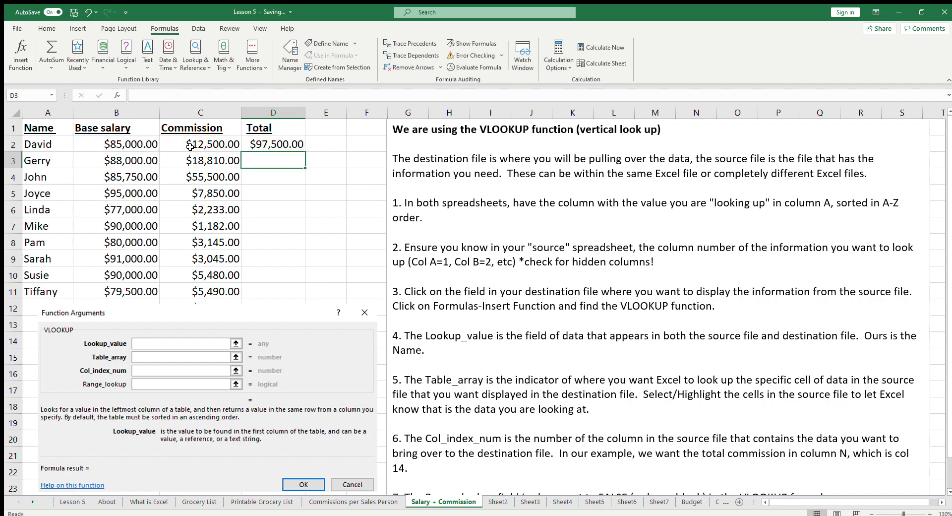
# Step: Copy the Total formula from D2 down through D11 and inspect the copied formula in D8
pyautogui.click(270, 144)
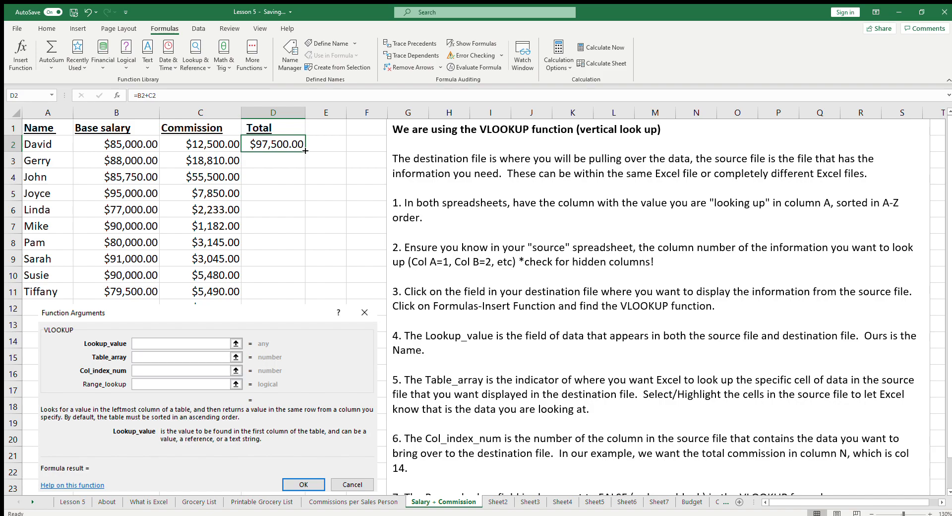
pyautogui.moveTo(305, 151); pyautogui.dragTo(305, 298)
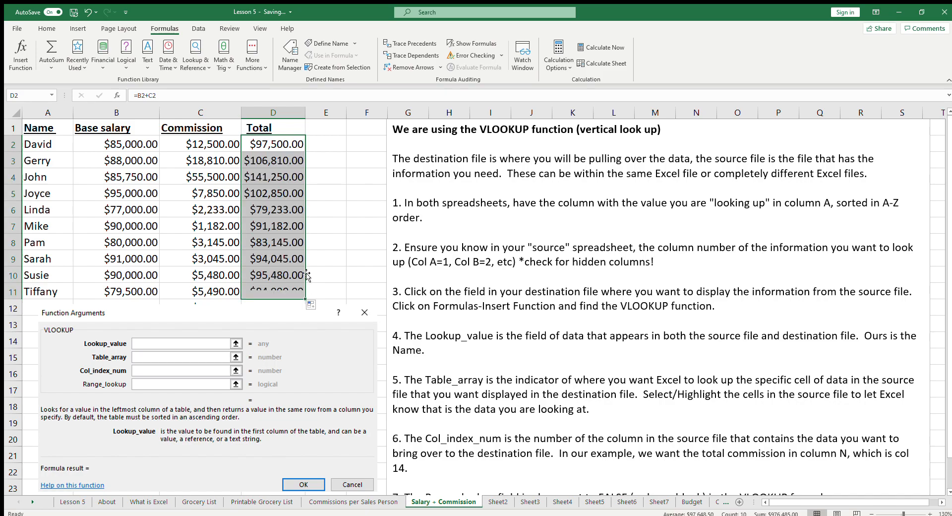
pyautogui.click(329, 257)
pyautogui.click(291, 247)
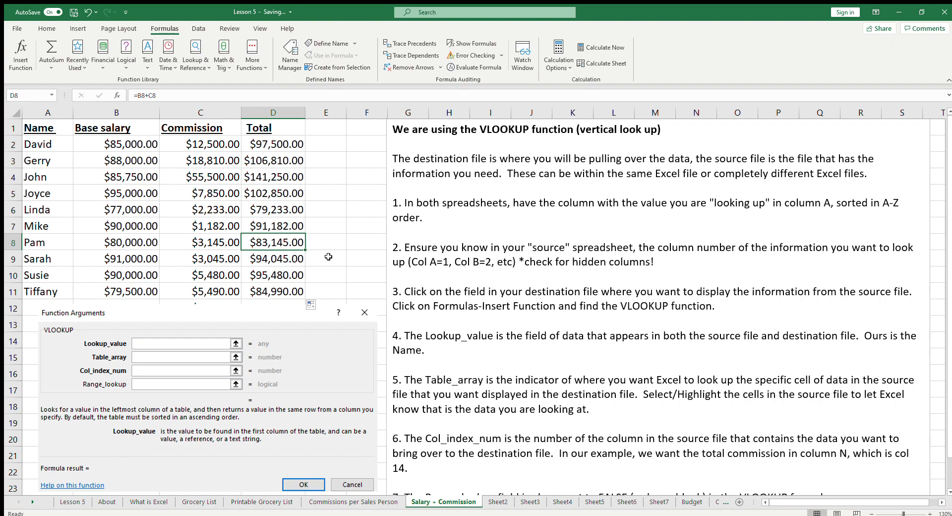
# Step: Review the VLOOKUP instructions in the text box on Salary + Commission through item 9
pyautogui.click(543, 312)
pyautogui.scroll(-1, 543, 311)
pyautogui.scroll(-4, 544, 311)
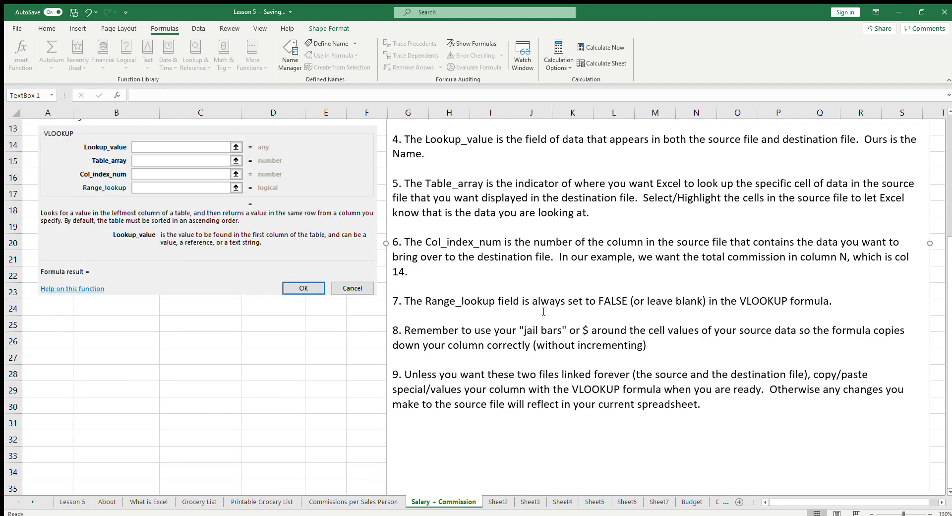
pyautogui.scroll(4, 544, 312)
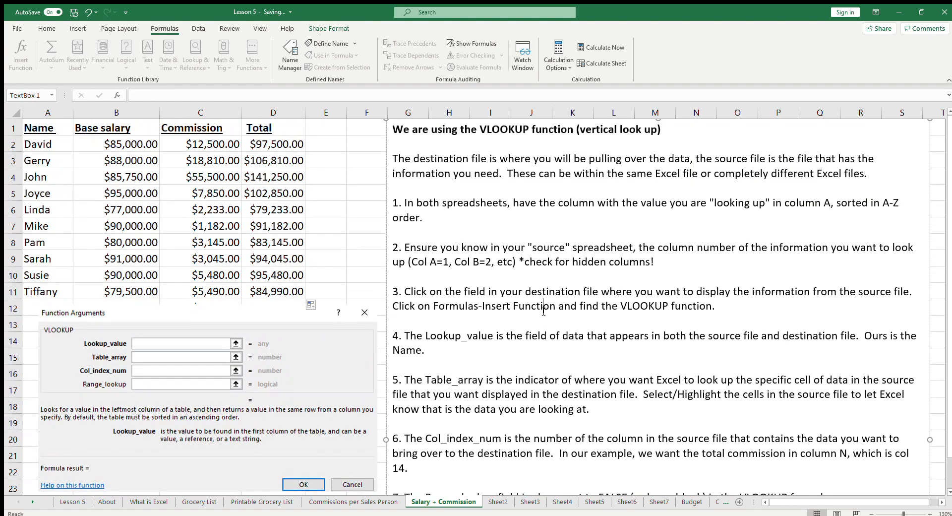
pyautogui.click(328, 211)
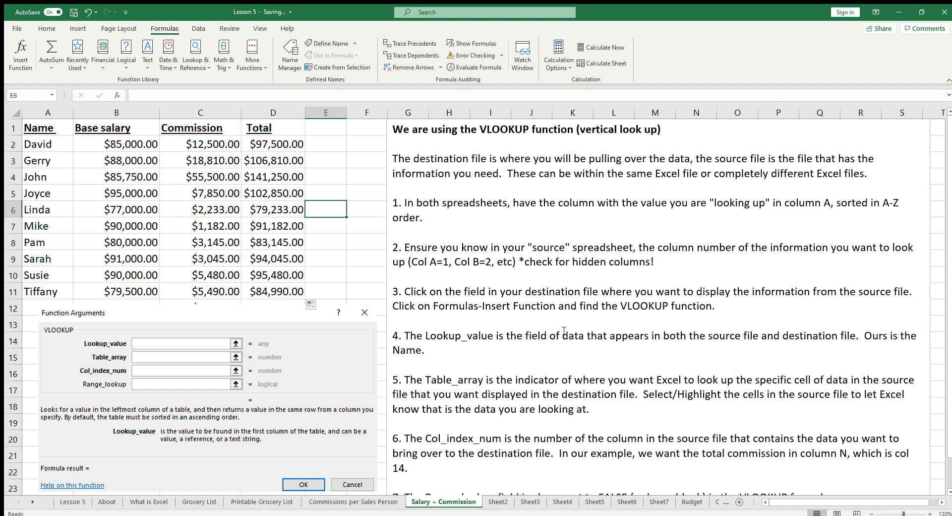
pyautogui.scroll(-2, 536, 349)
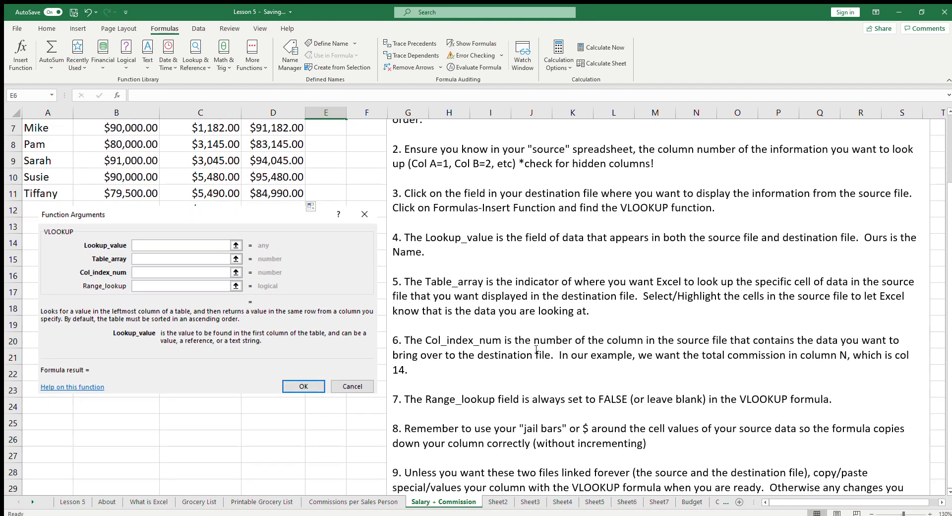
pyautogui.scroll(-1, 536, 349)
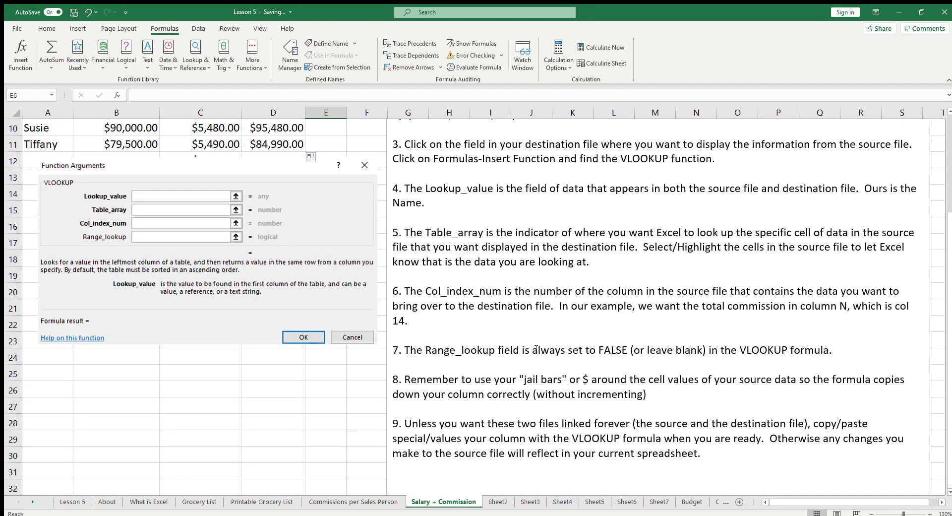
pyautogui.scroll(3, 536, 350)
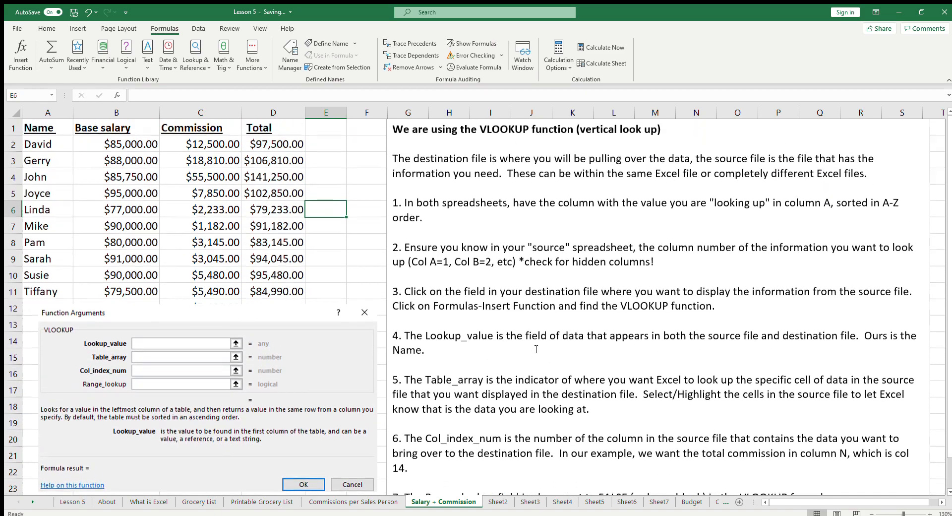